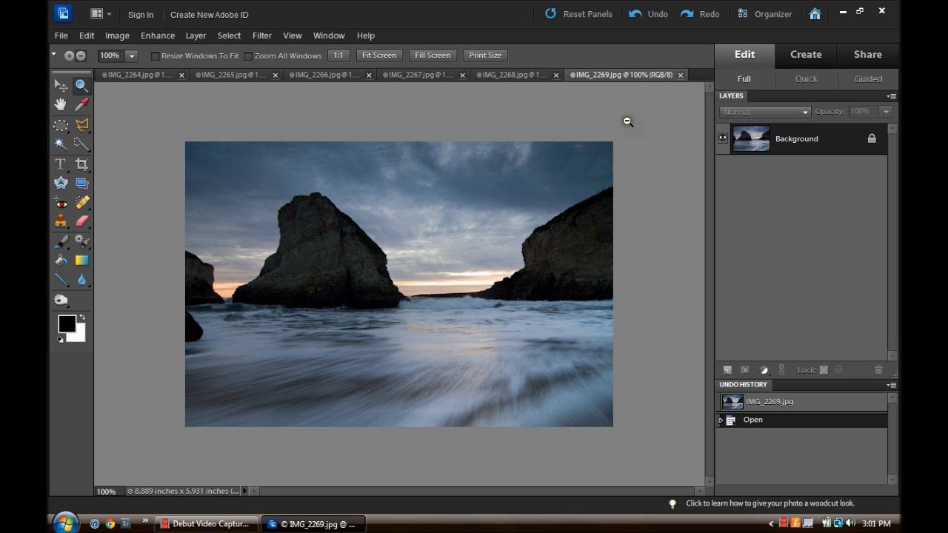
# Browse the IMG_2268, IMG_2266 and IMG_2265 photos, ending on IMG_2264.jpg as the working document.
pyautogui.click(521, 75)
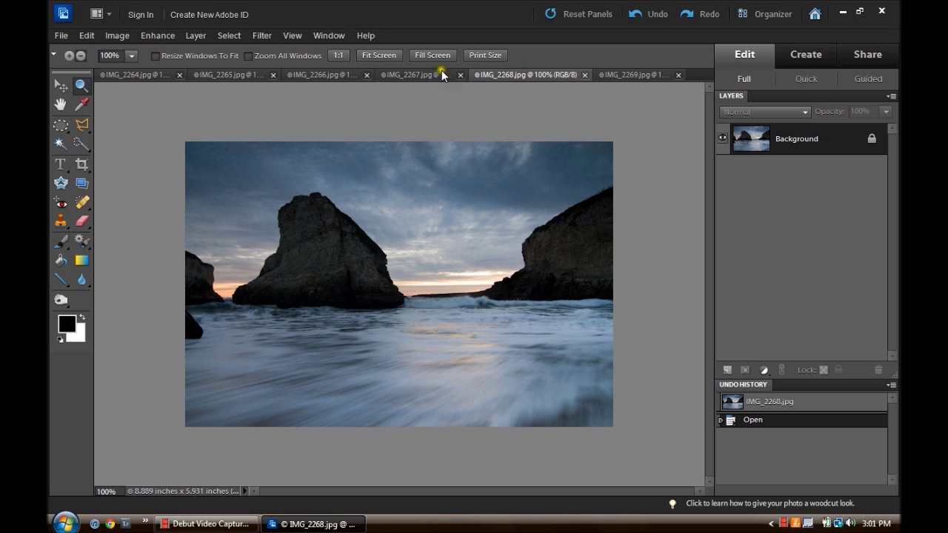
pyautogui.click(283, 76)
pyautogui.click(245, 77)
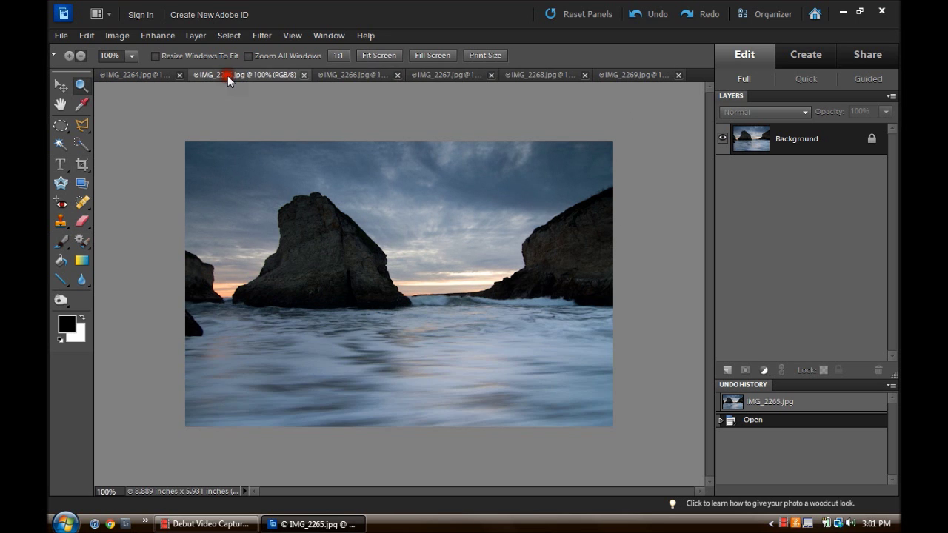
pyautogui.click(144, 75)
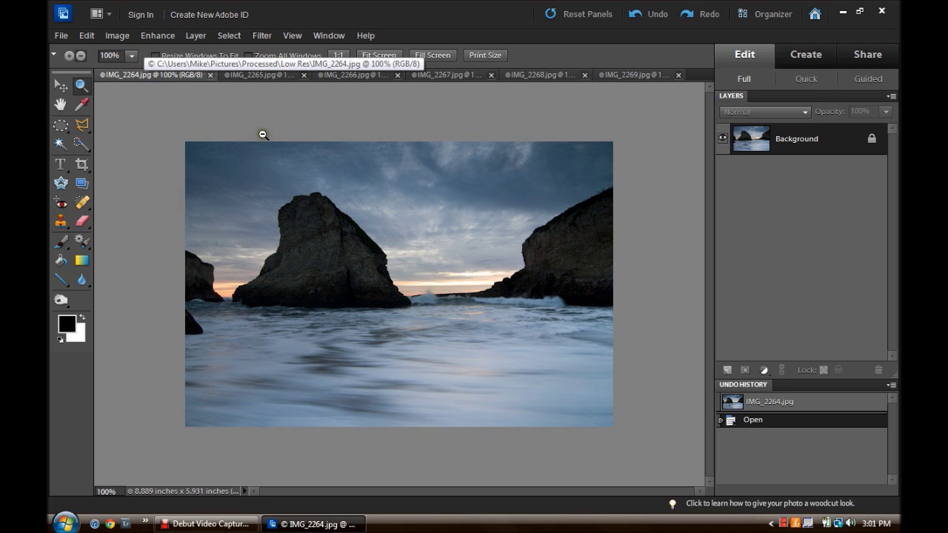
# Select all of the IMG_2265 photo and copy it.
pyautogui.click(265, 75)
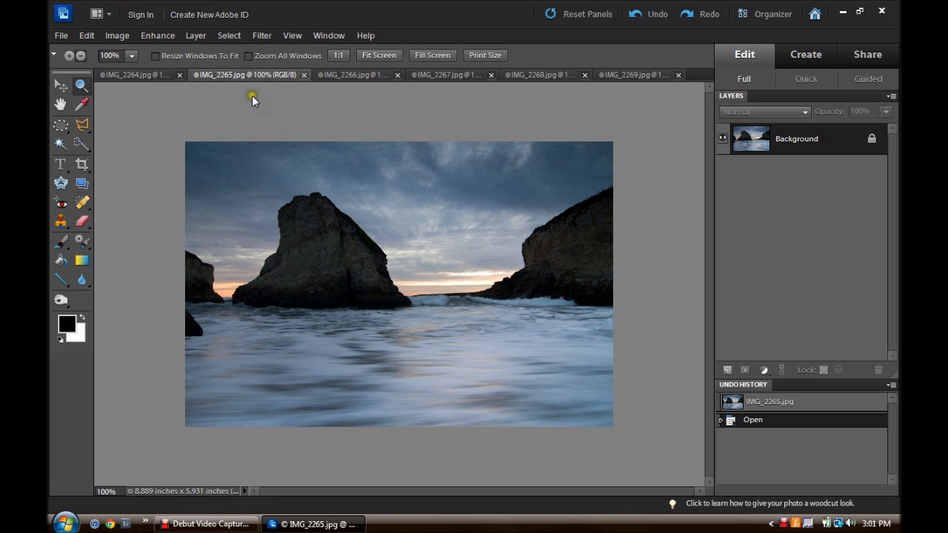
pyautogui.click(229, 36)
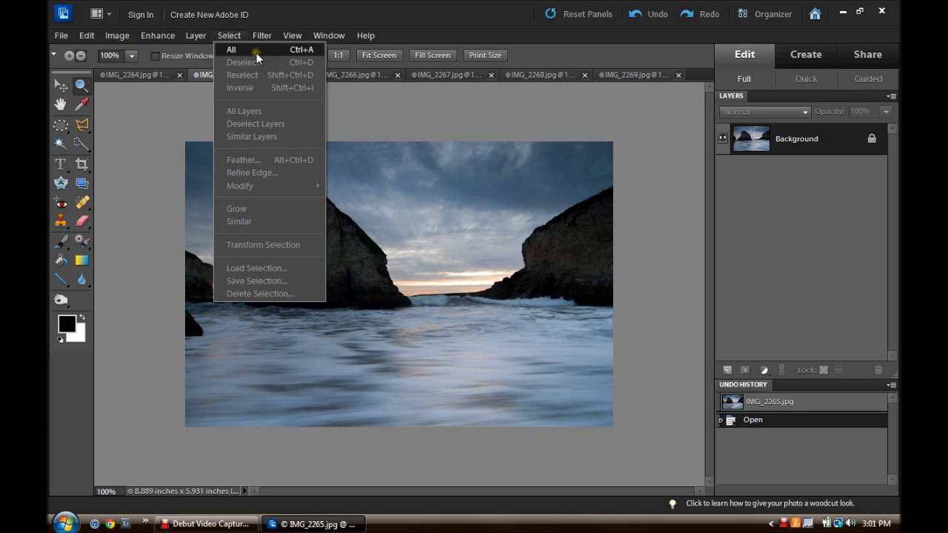
pyautogui.click(256, 52)
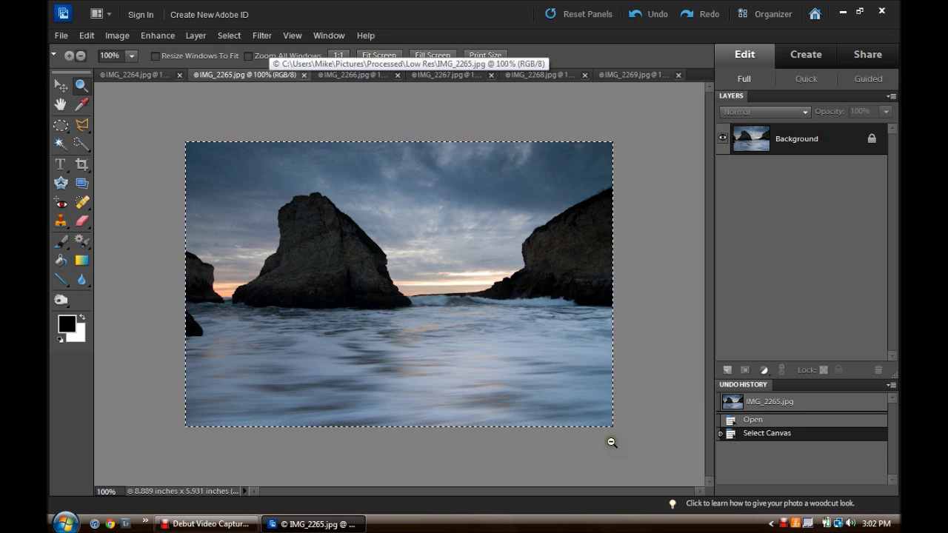
pyautogui.click(85, 36)
pyautogui.click(113, 112)
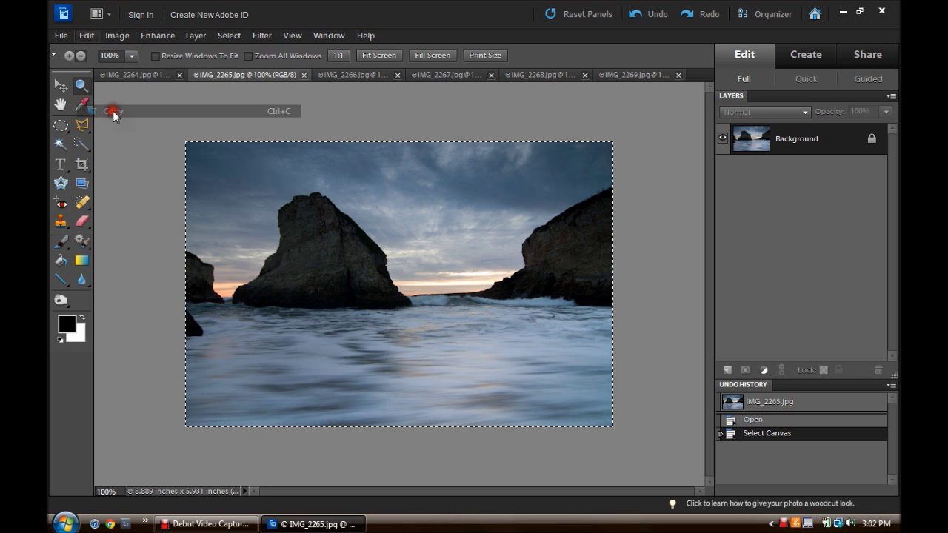
# Close IMG_2265 and paste the copy into IMG_2264 as Layer 1.
pyautogui.click(303, 75)
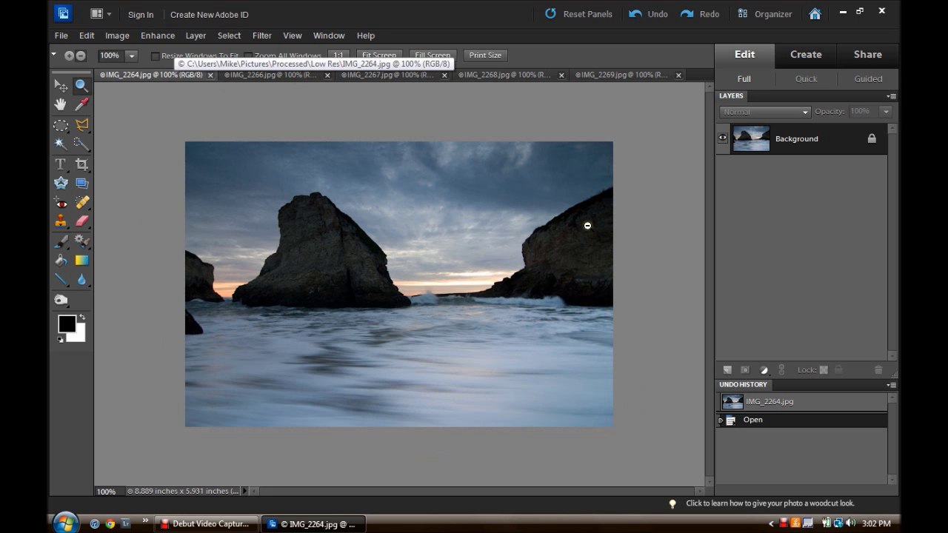
pyautogui.click(92, 37)
pyautogui.click(130, 134)
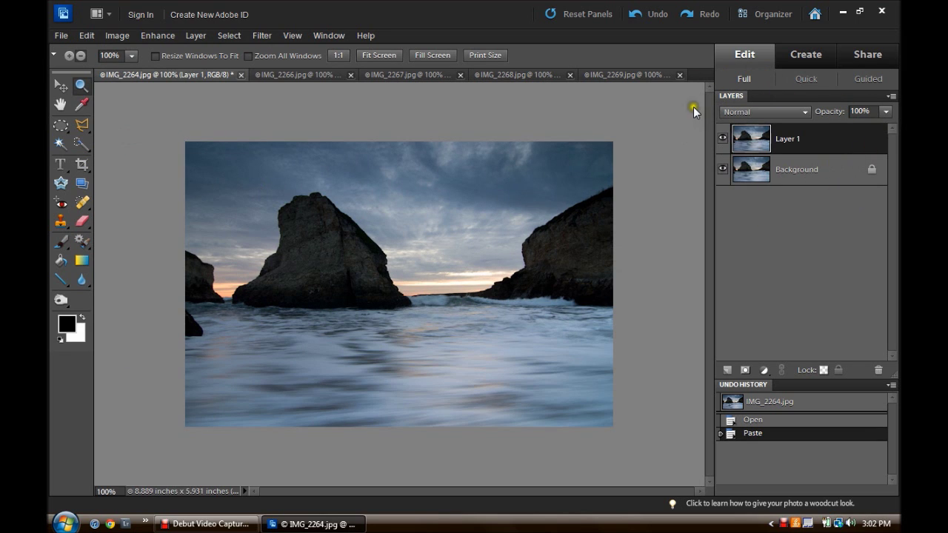
# Copy all of IMG_2266 into IMG_2264 as Layer 2, then close IMG_2266.
pyautogui.click(310, 75)
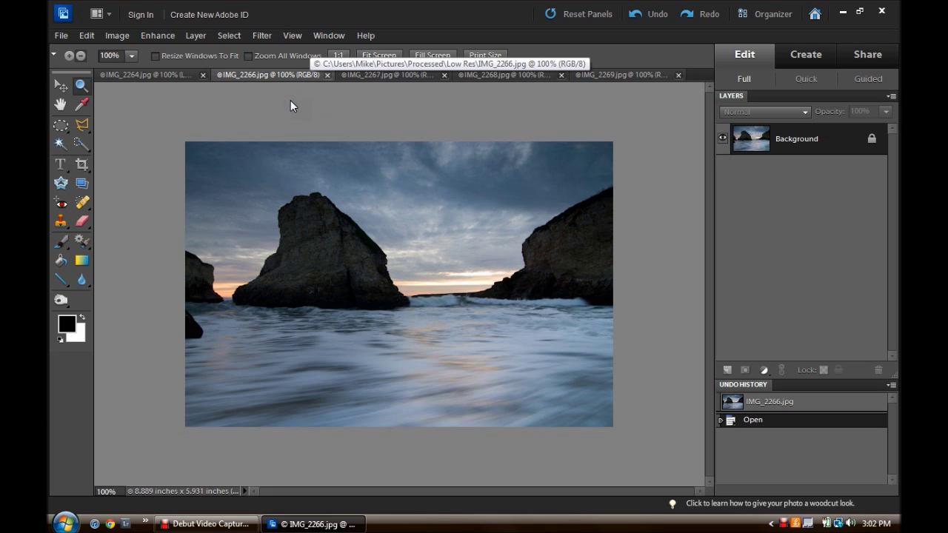
pyautogui.click(261, 102)
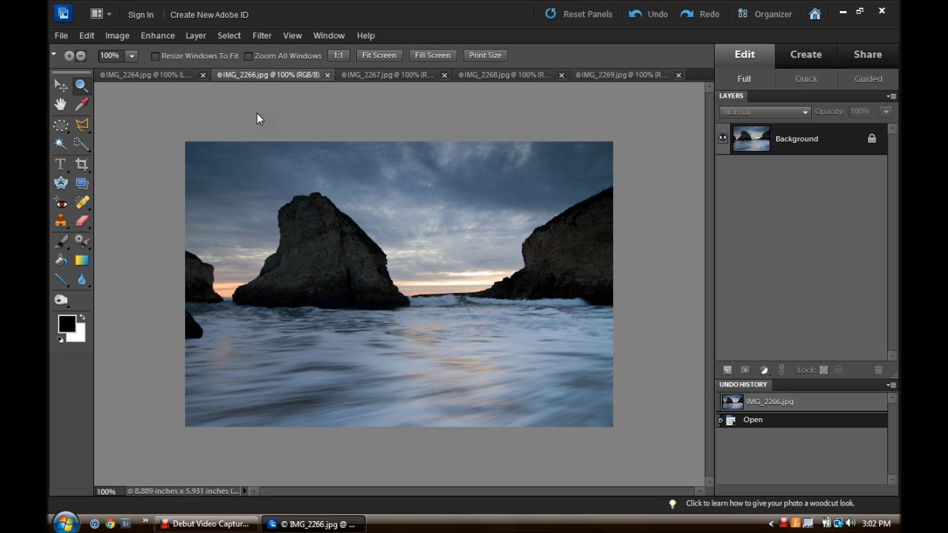
pyautogui.hotkey('ctrl', 'a')
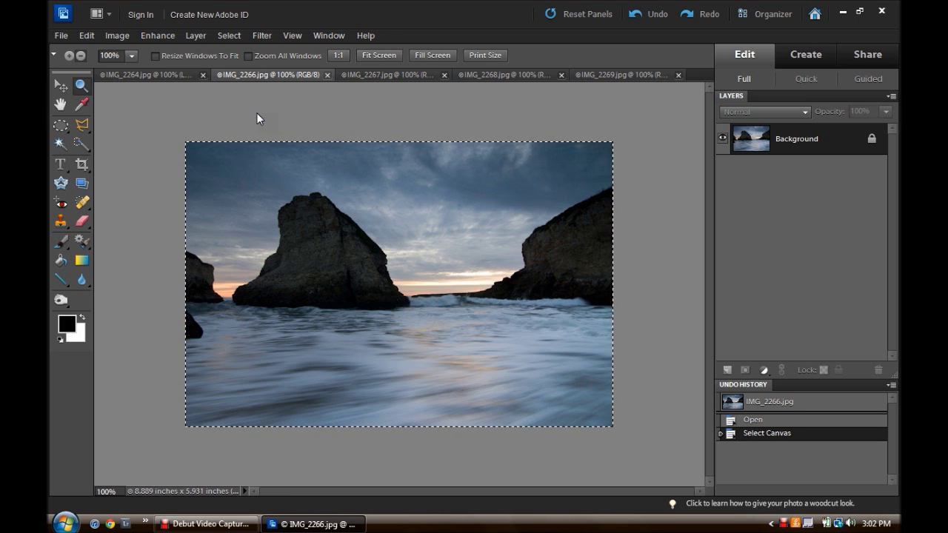
pyautogui.click(144, 75)
pyautogui.hotkey('ctrl', 'v')
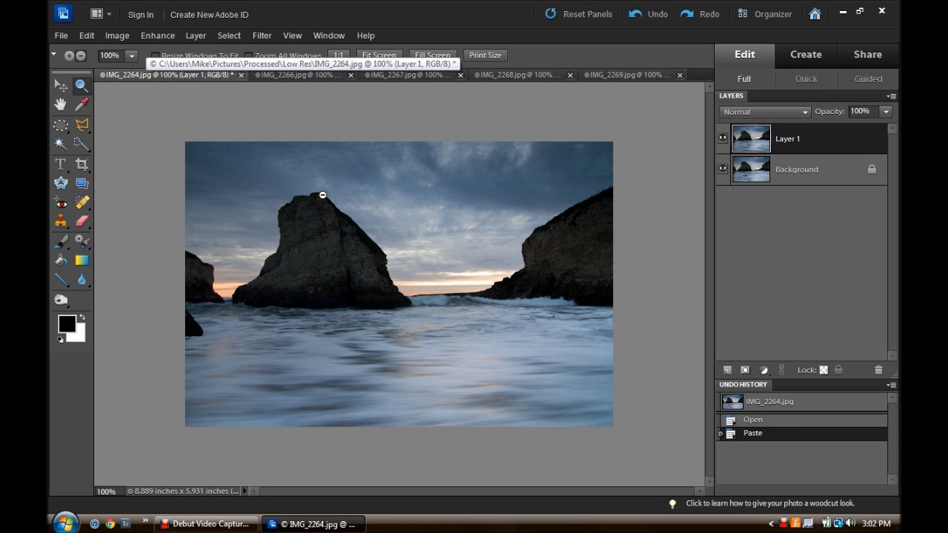
pyautogui.hotkey('ctrl', 'v')
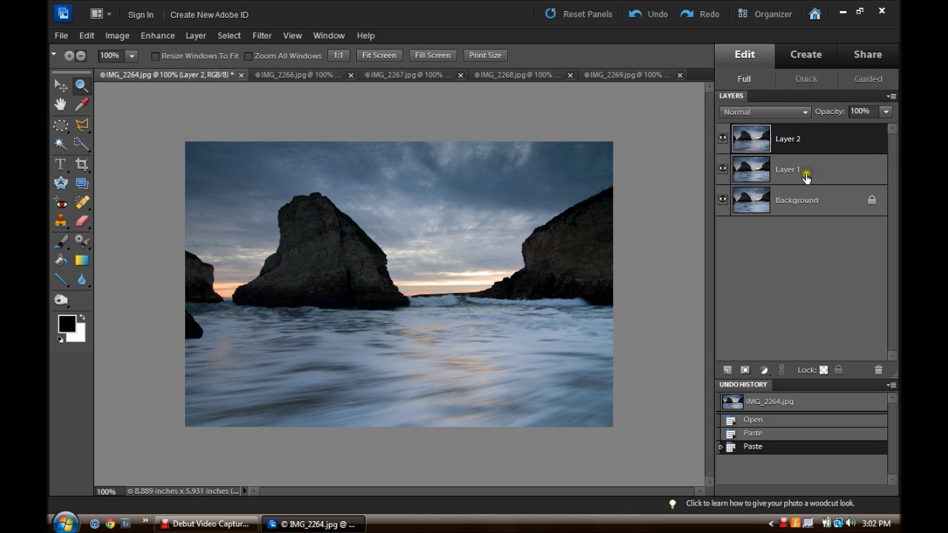
pyautogui.click(349, 75)
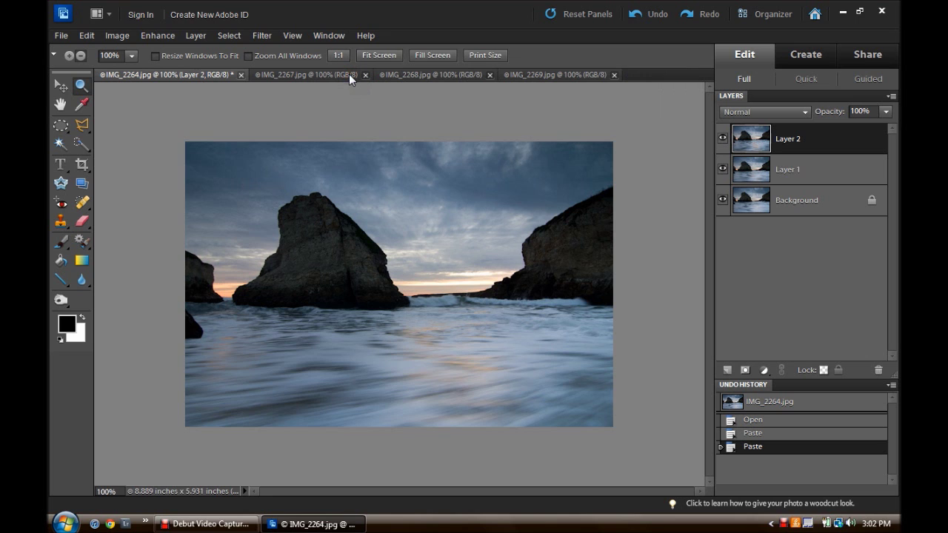
# Copy all of IMG_2267, close it, and paste it into IMG_2264 as Layer 3.
pyautogui.click(310, 75)
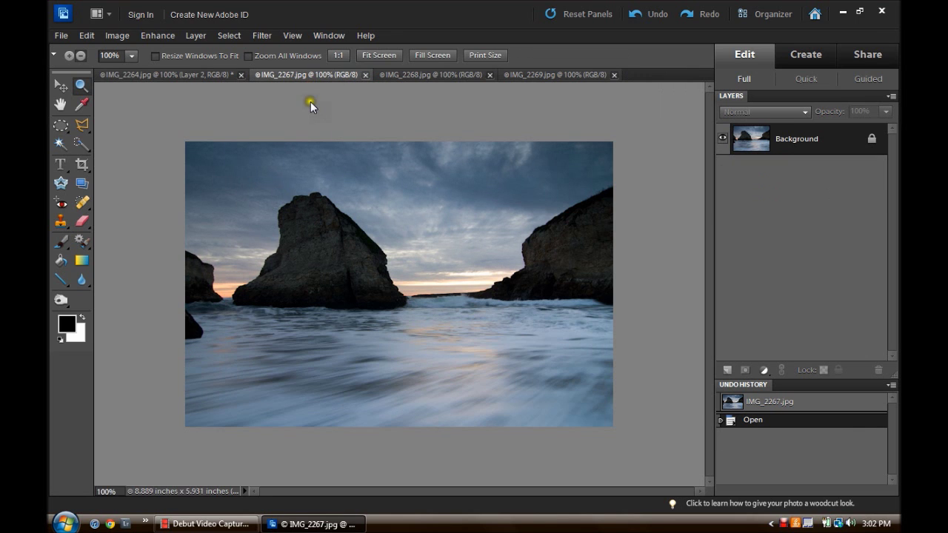
pyautogui.hotkey('ctrl', 'a')
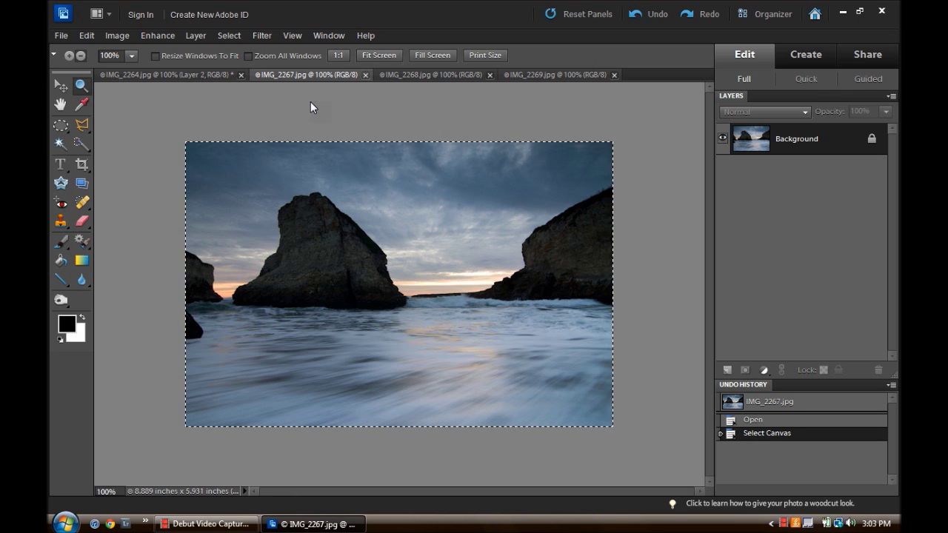
pyautogui.click(366, 75)
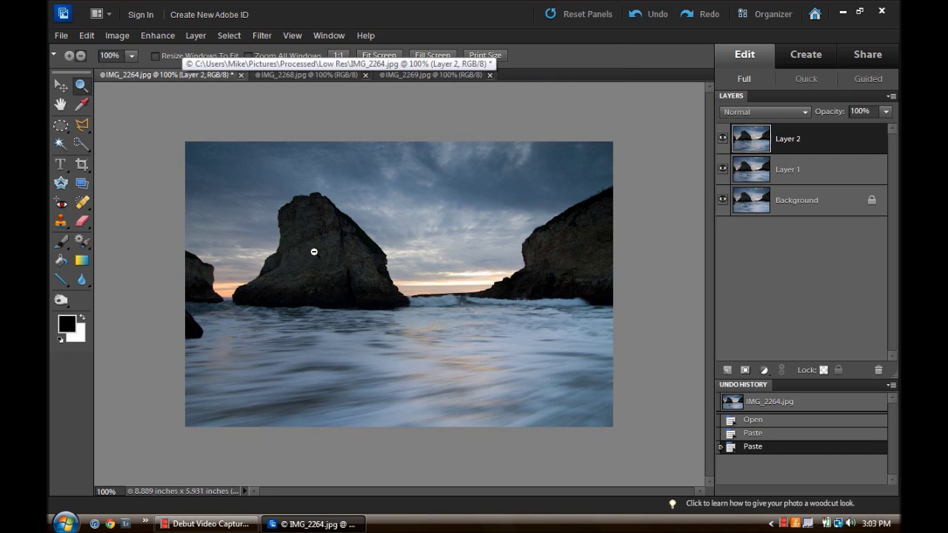
pyautogui.hotkey('ctrl', 'v')
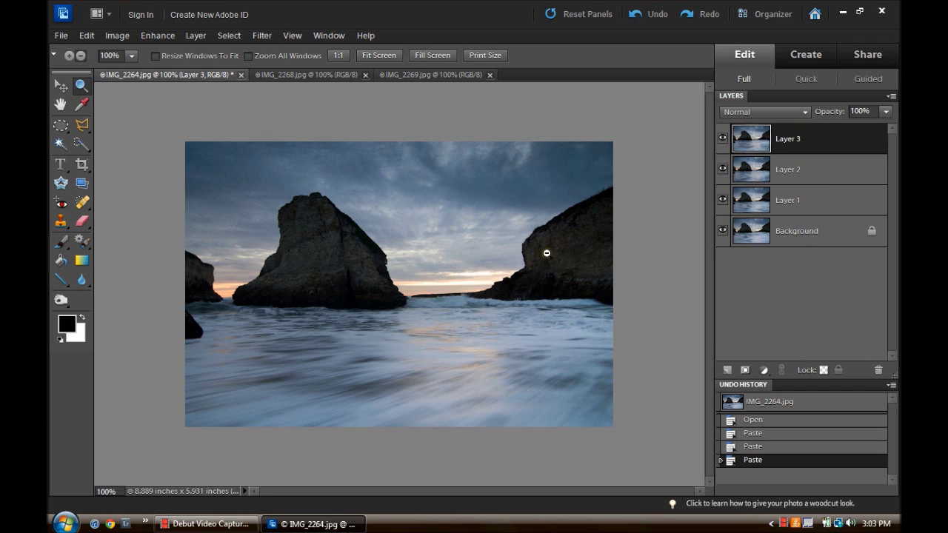
pyautogui.click(327, 75)
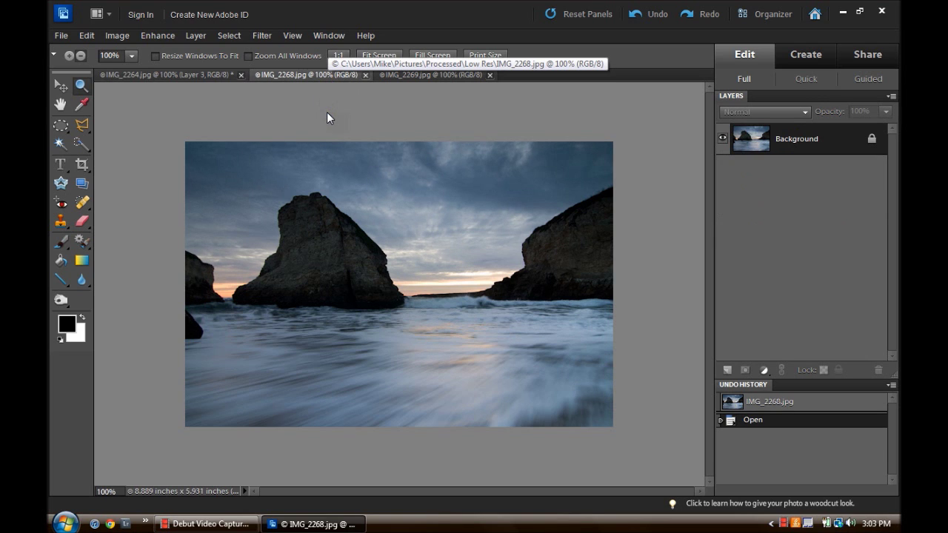
# Select all of IMG_2268, close it, and paste it into IMG_2264 as Layer 4.
pyautogui.hotkey('ctrl', 'a')
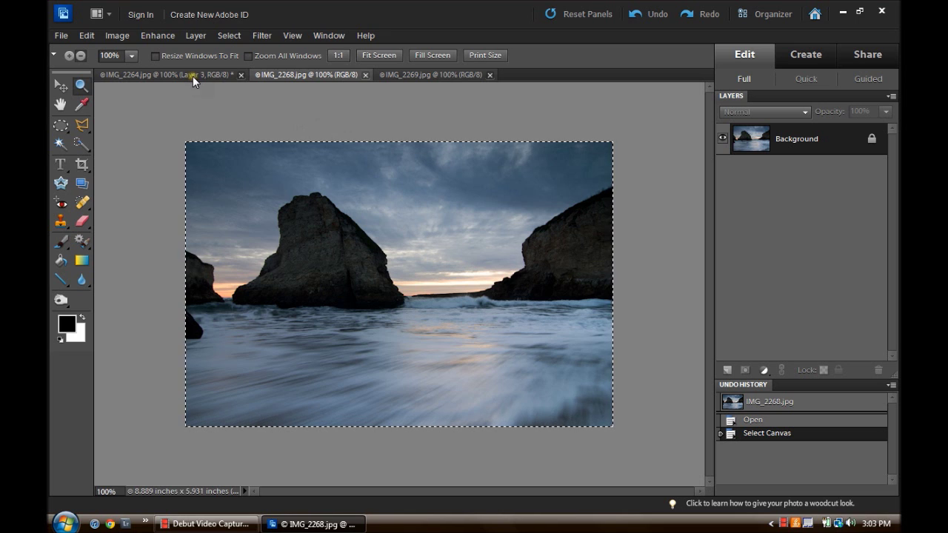
pyautogui.click(365, 75)
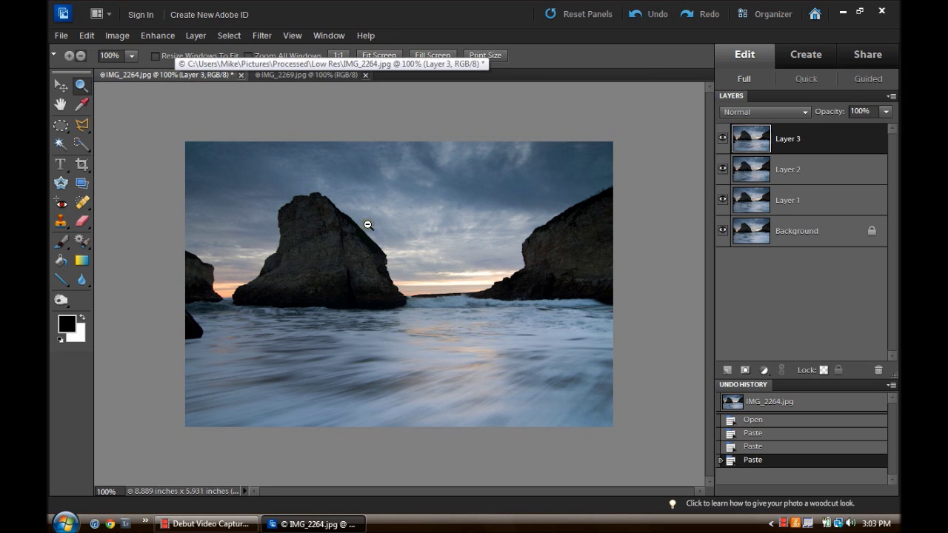
pyautogui.hotkey('ctrl', 'v')
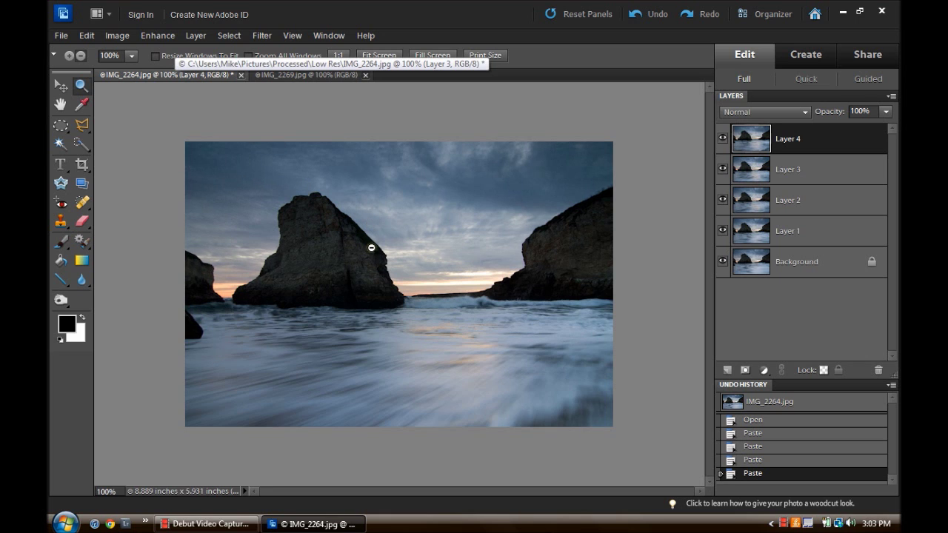
# Copy all of IMG_2269 into IMG_2264 as Layer 5, then close IMG_2269.
pyautogui.click(307, 77)
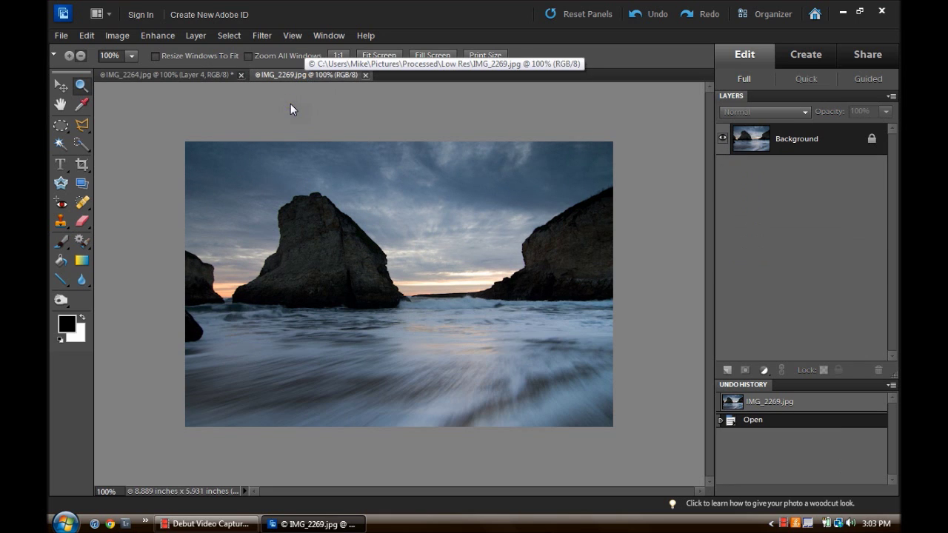
pyautogui.hotkey('ctrl', 'a')
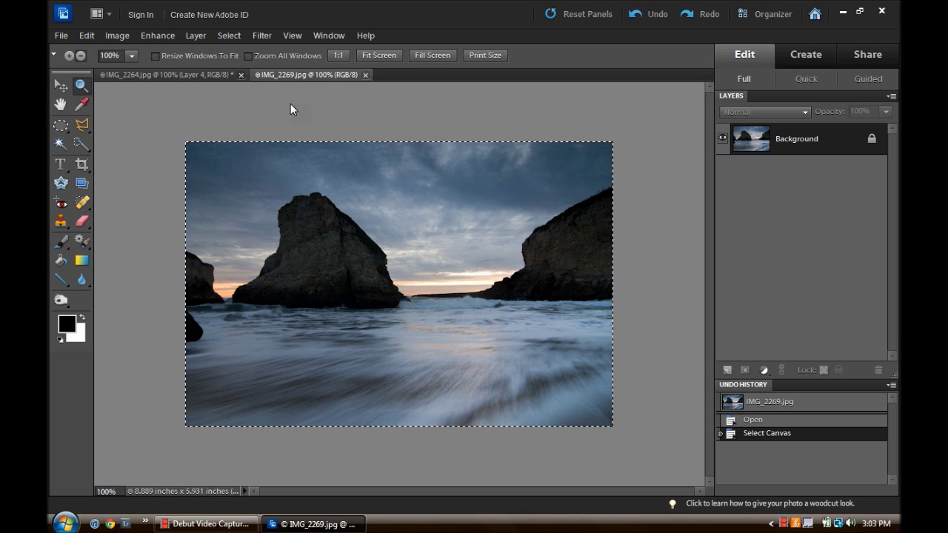
pyautogui.click(199, 75)
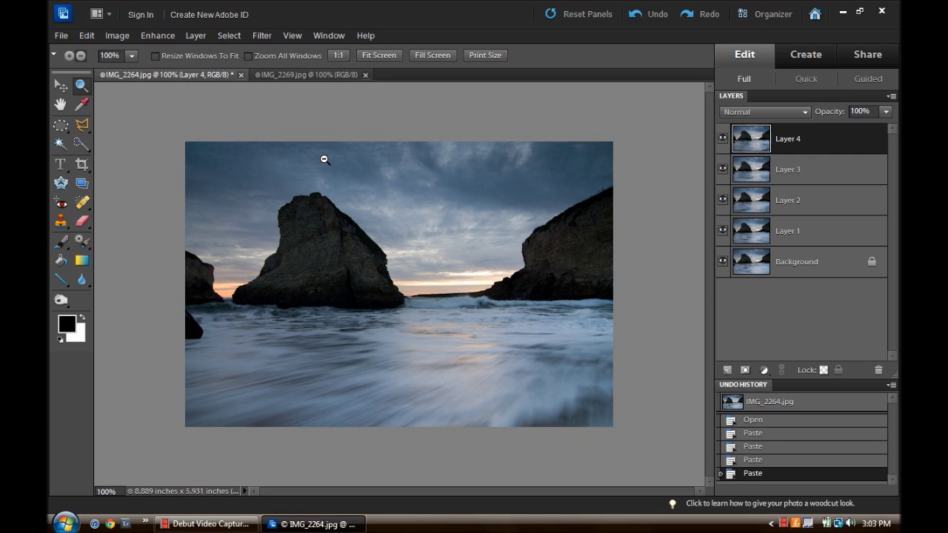
pyautogui.hotkey('ctrl', 'v')
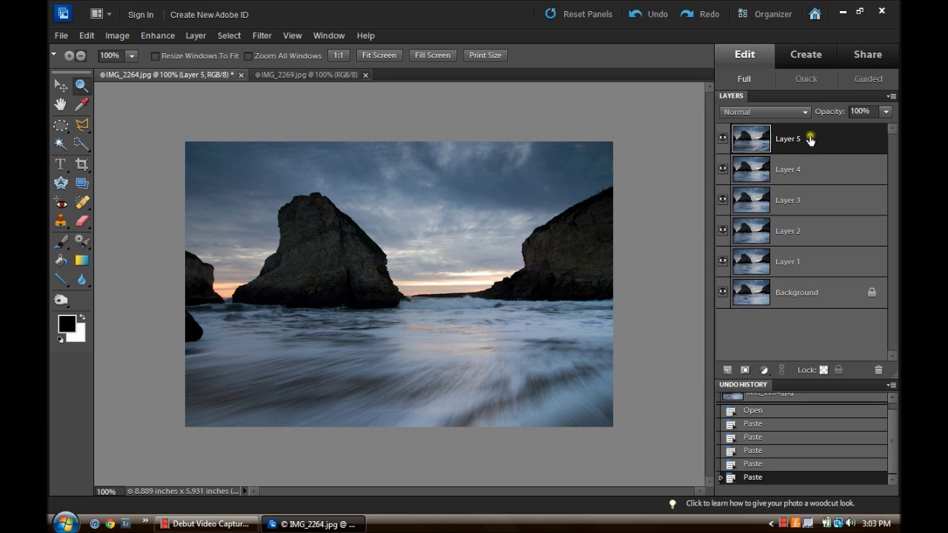
pyautogui.moveTo(787, 131); pyautogui.dragTo(750, 216)
pyautogui.click(366, 74)
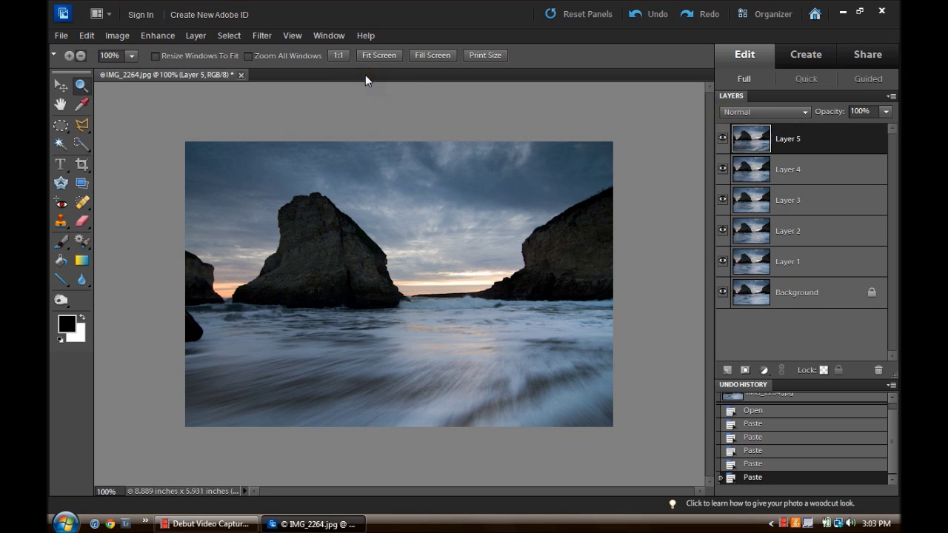
# In Save for Web, choose GIF format and turn on animation.
pyautogui.click(66, 34)
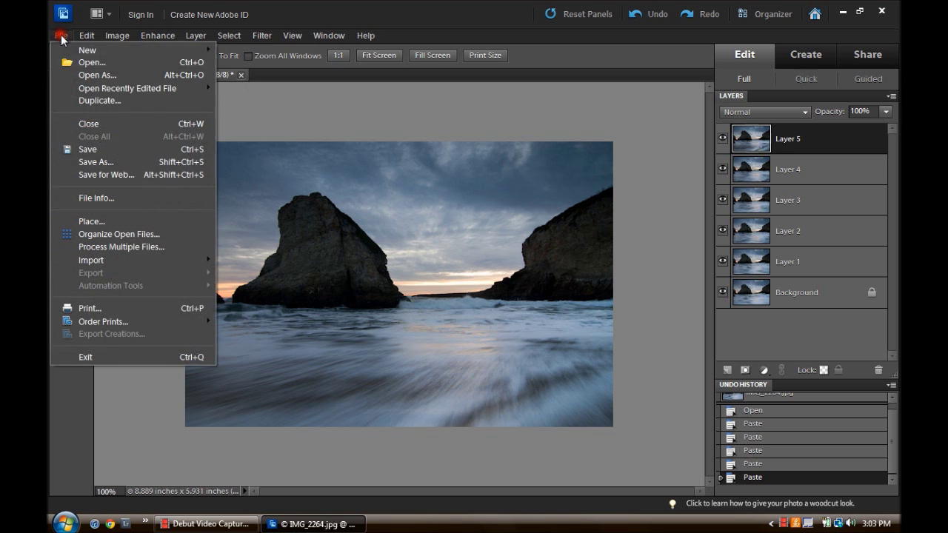
pyautogui.click(111, 175)
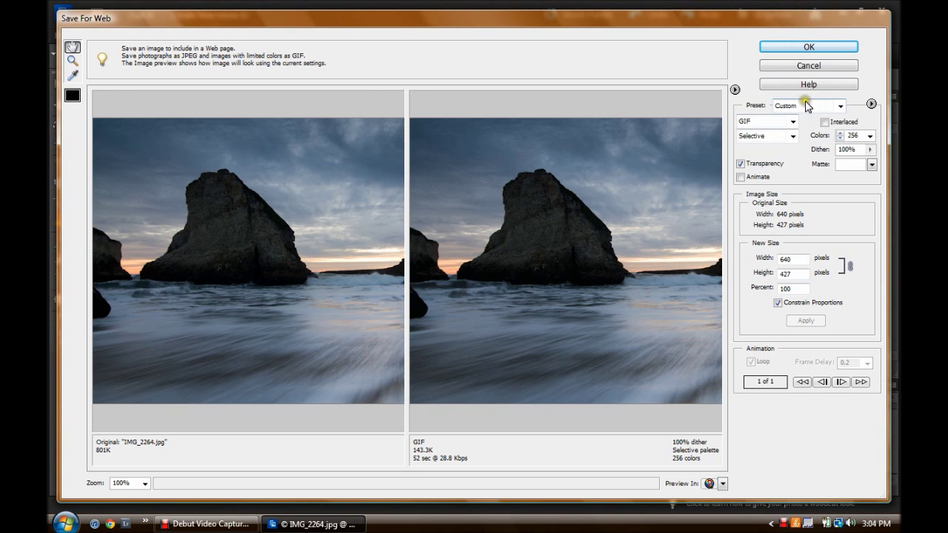
pyautogui.click(793, 122)
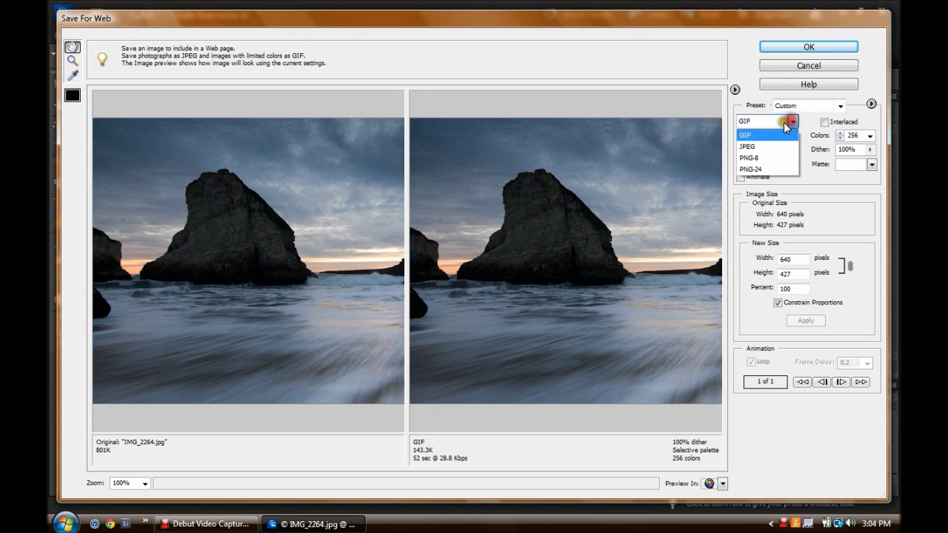
pyautogui.click(751, 131)
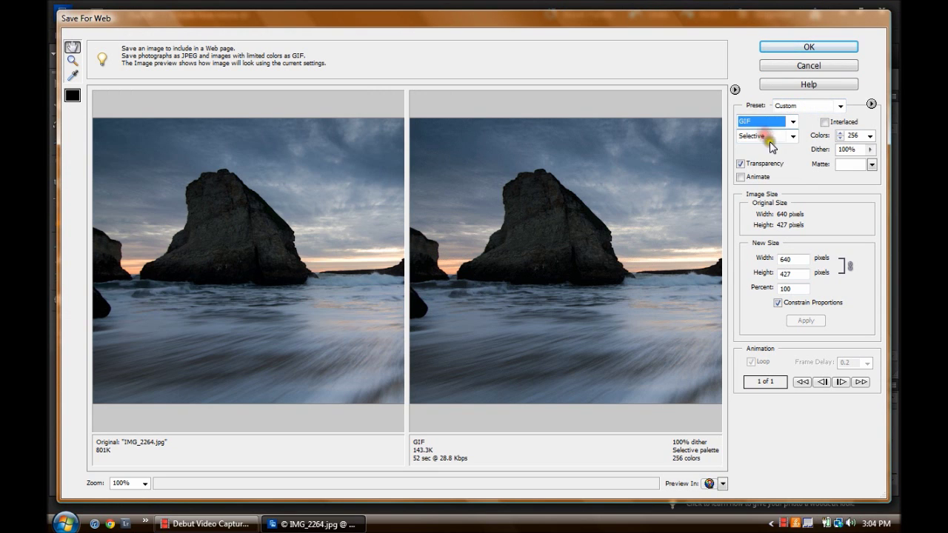
pyautogui.click(741, 177)
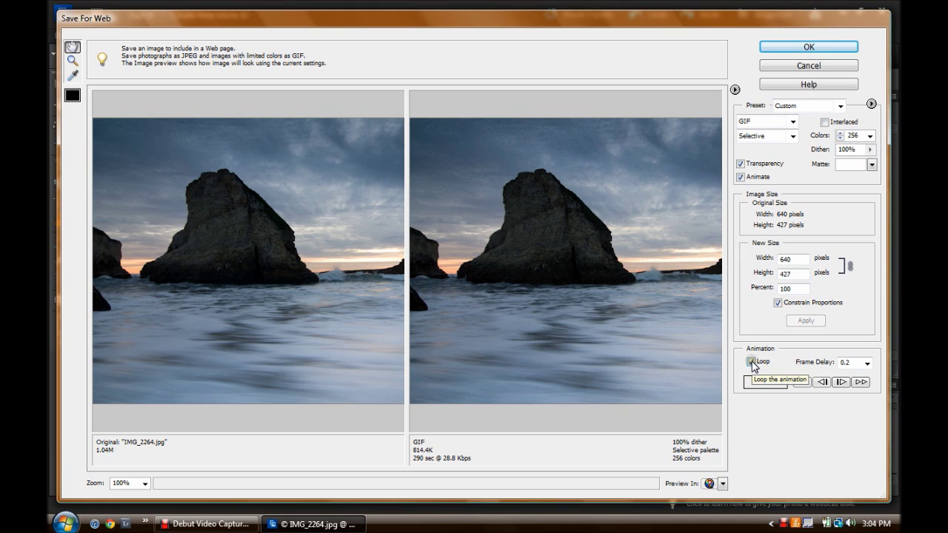
# Set the frame delay to 0.2 seconds and preview the animated GIF in a browser.
pyautogui.click(846, 364)
pyautogui.write('.2')
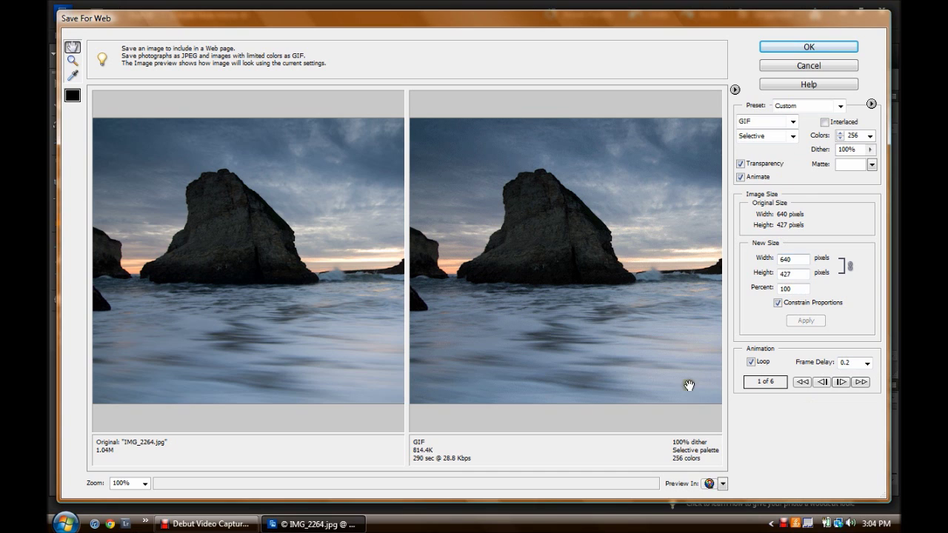
pyautogui.click(708, 483)
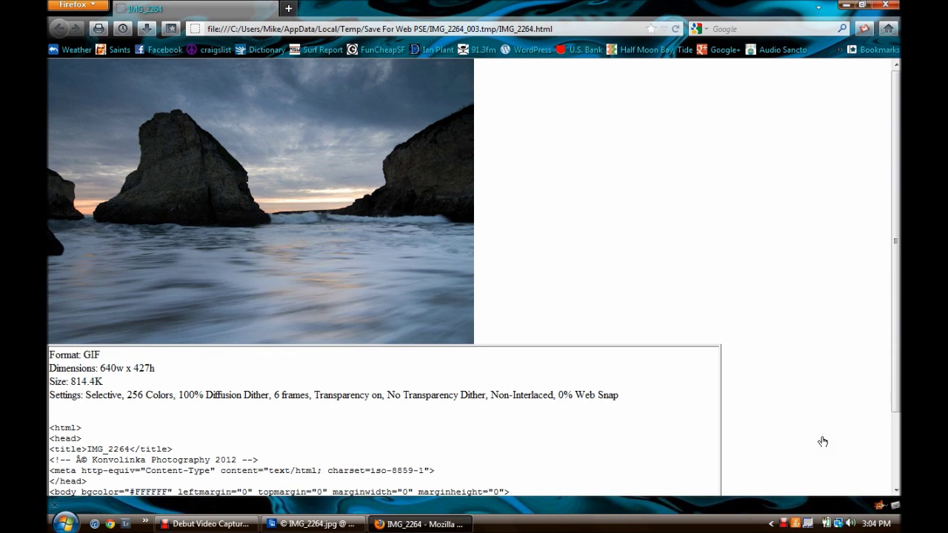
pyautogui.click(884, 4)
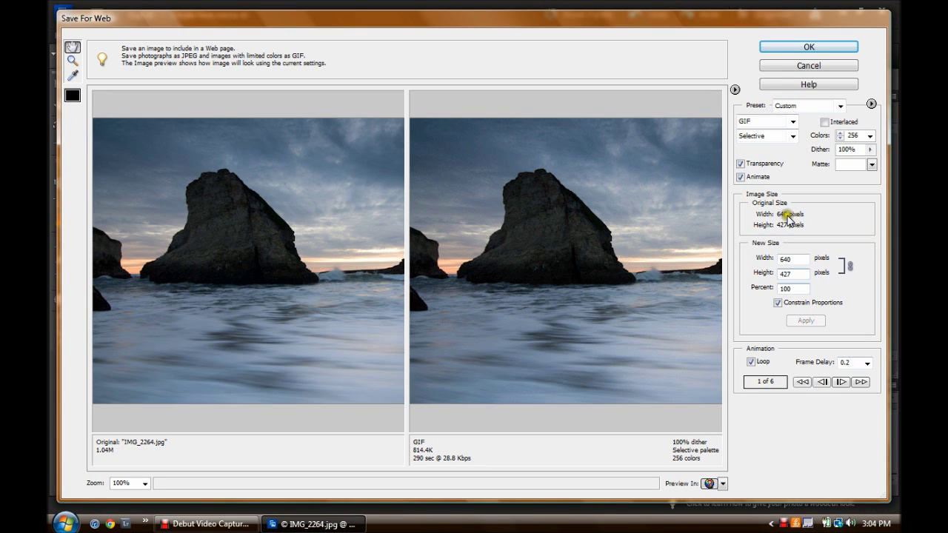
# Cancel the Save Optimized As dialog twice and close Save For Web without saving a GIF.
pyautogui.click(807, 47)
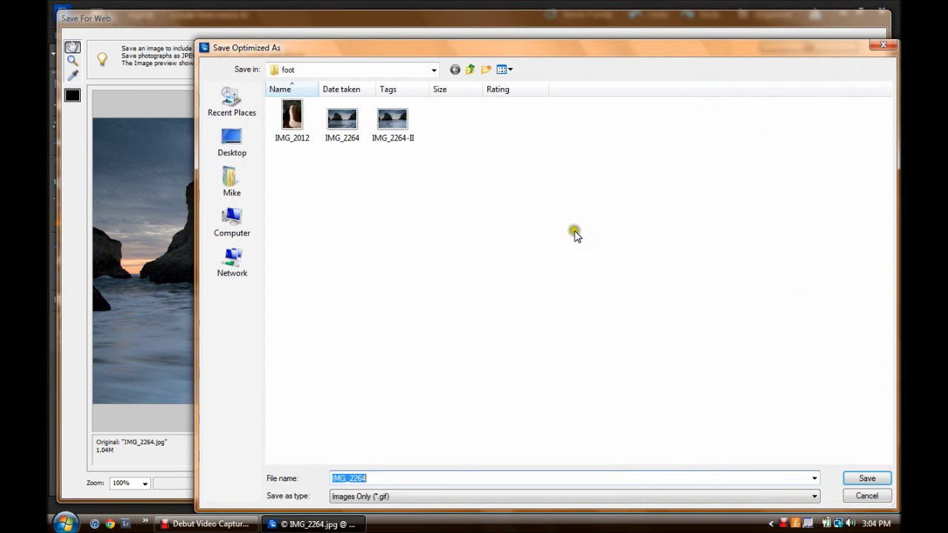
pyautogui.moveTo(557, 52); pyautogui.dragTo(503, 28)
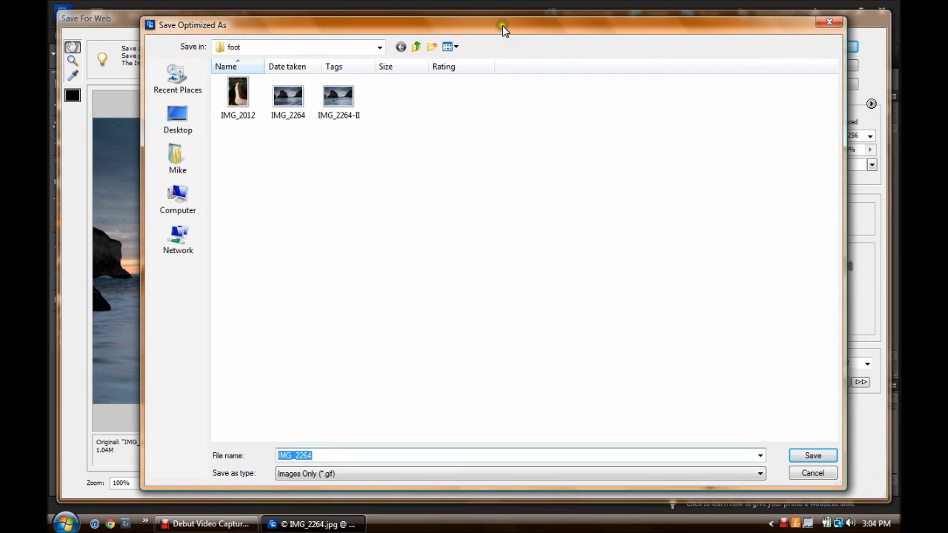
pyautogui.click(809, 475)
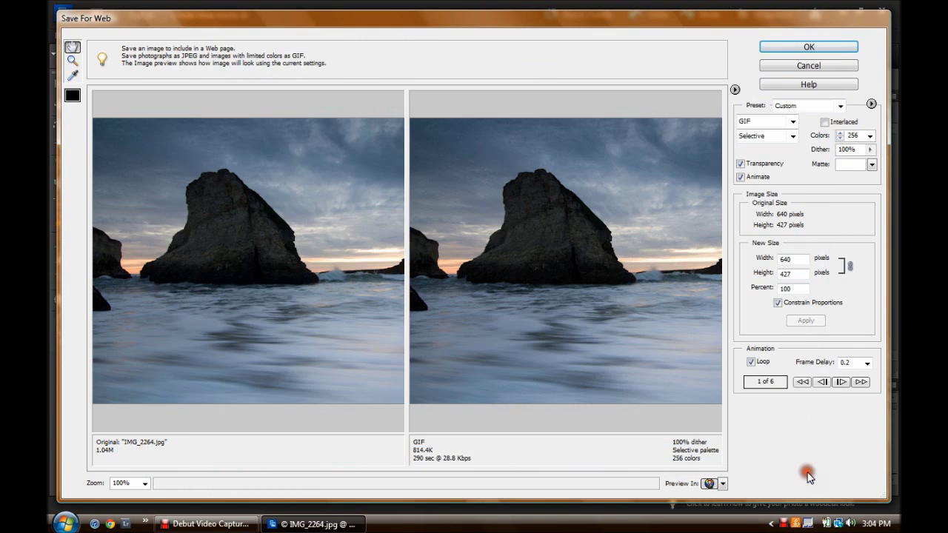
pyautogui.click(809, 47)
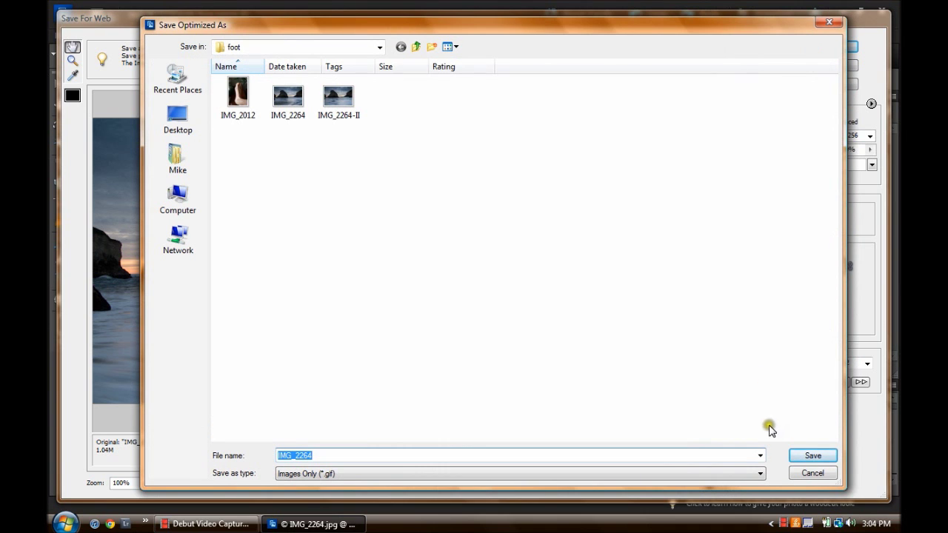
pyautogui.click(812, 473)
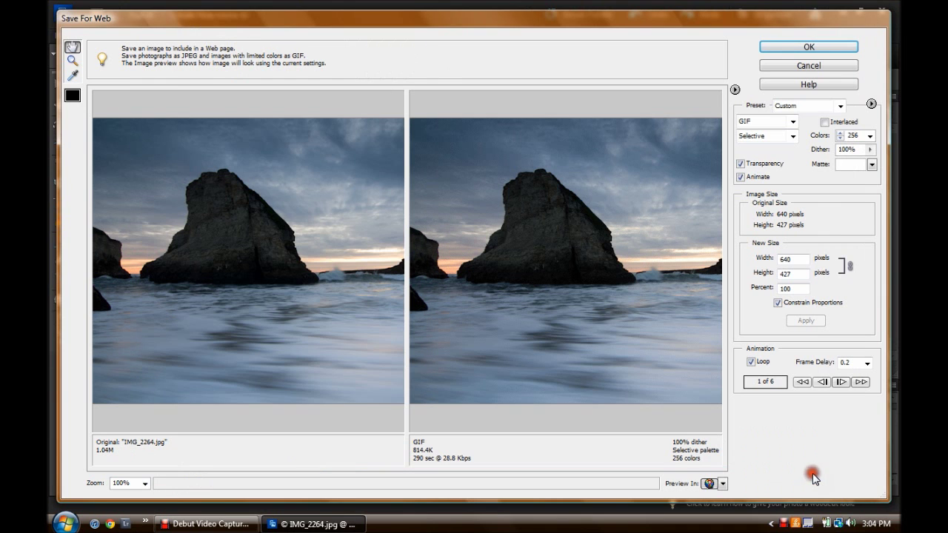
pyautogui.click(796, 66)
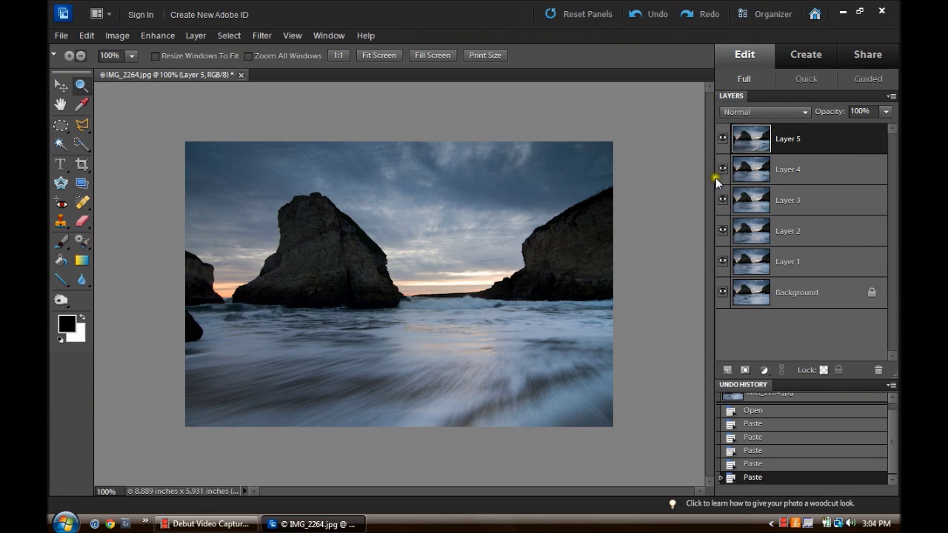